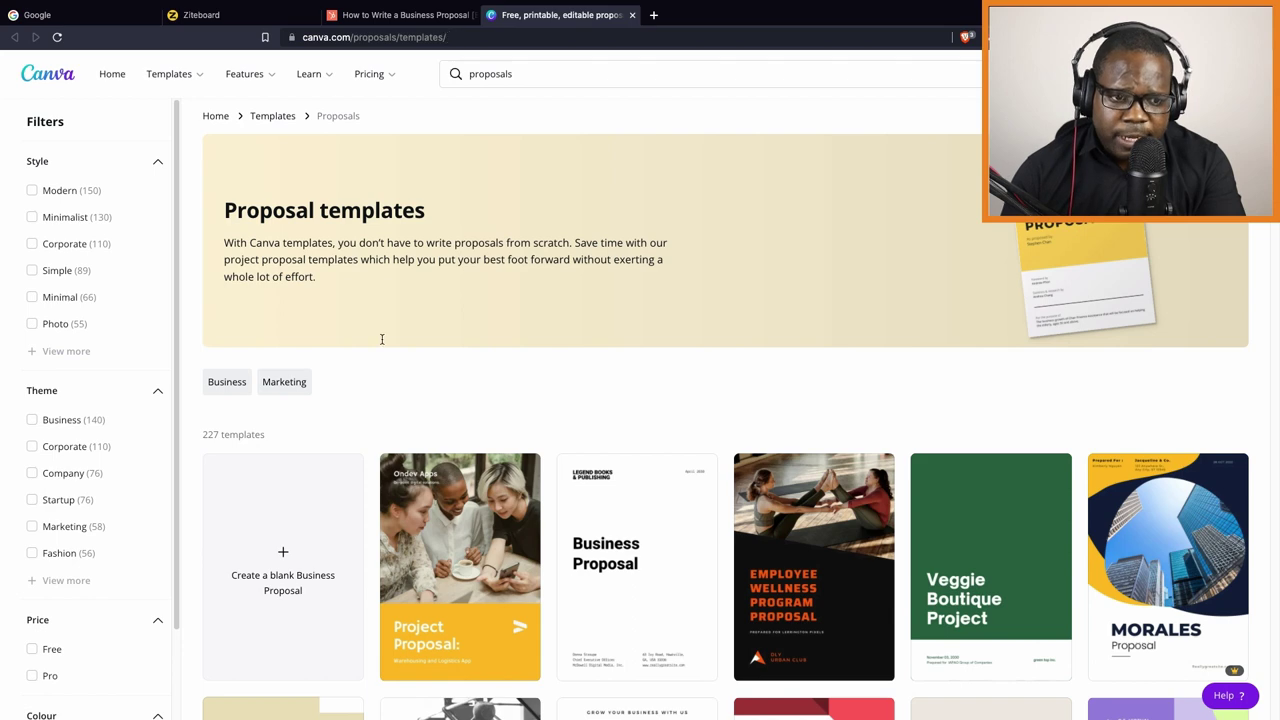
Create a blank A4 business proposal and preview the yellow Project Proposal template's five pages.
scroll(381, 340, "down", 3)
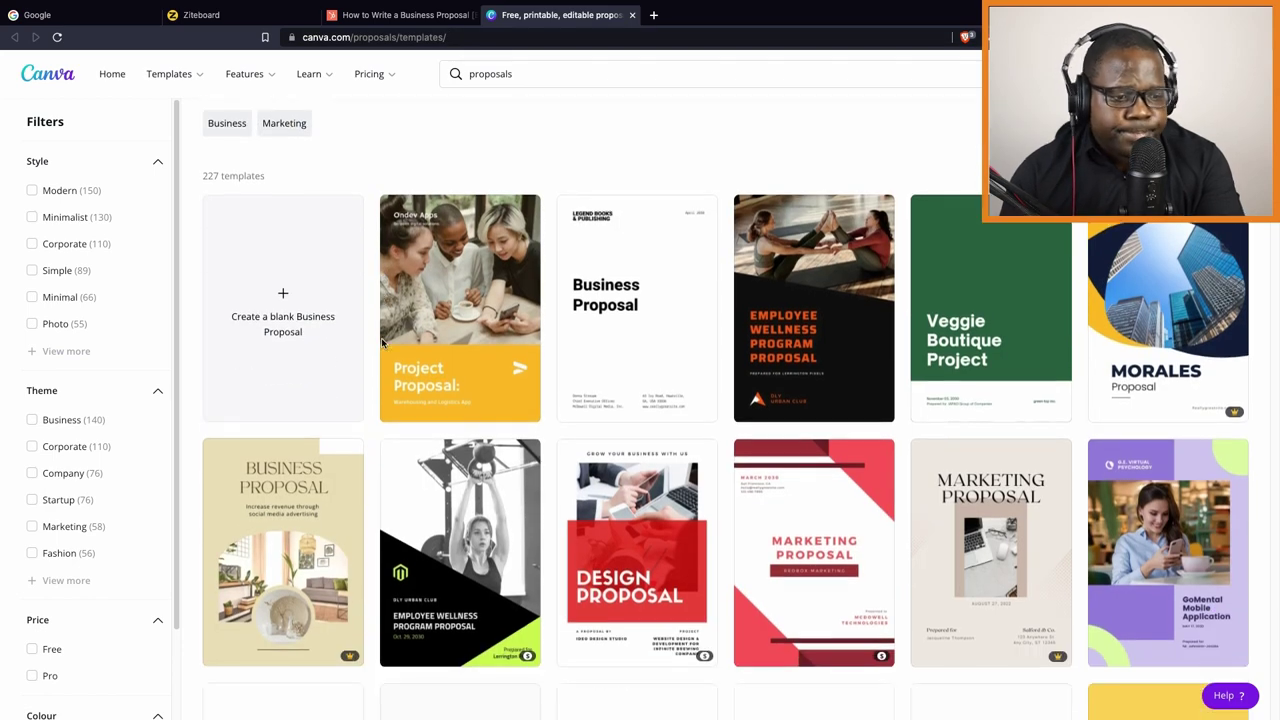
scroll(381, 340, "down", 4)
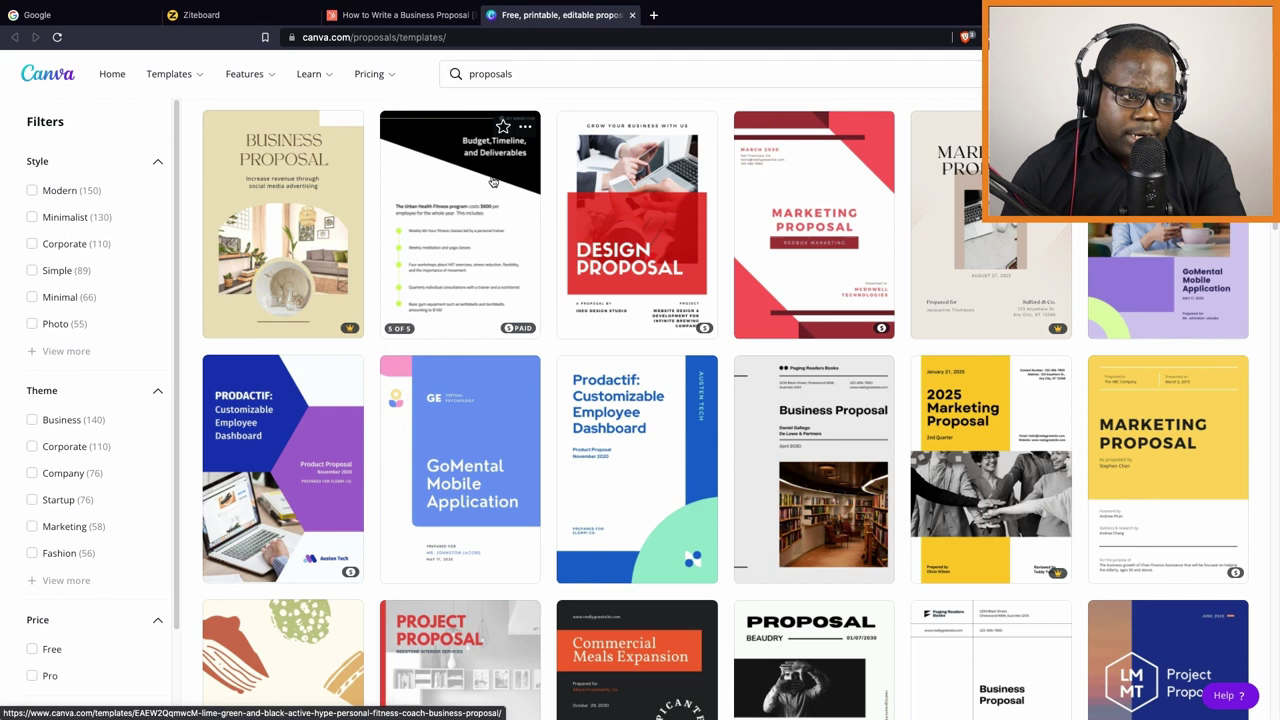
mouse_move(475, 416)
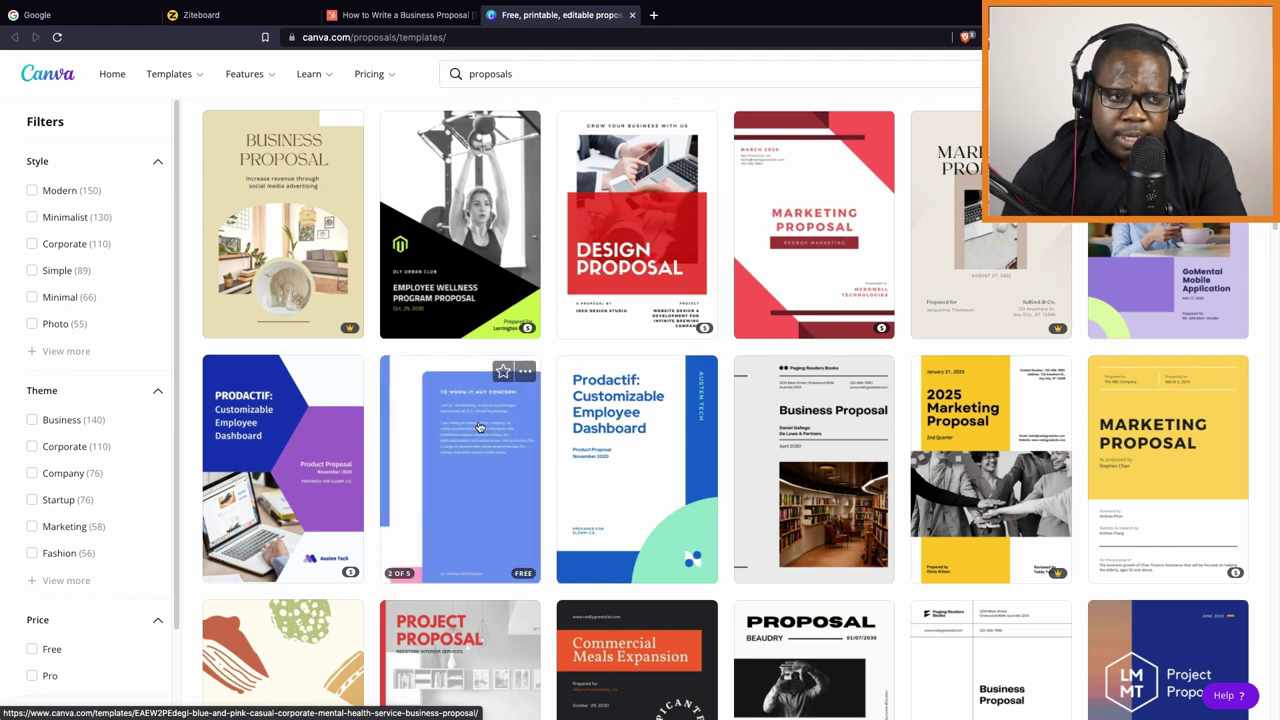
mouse_move(498, 289)
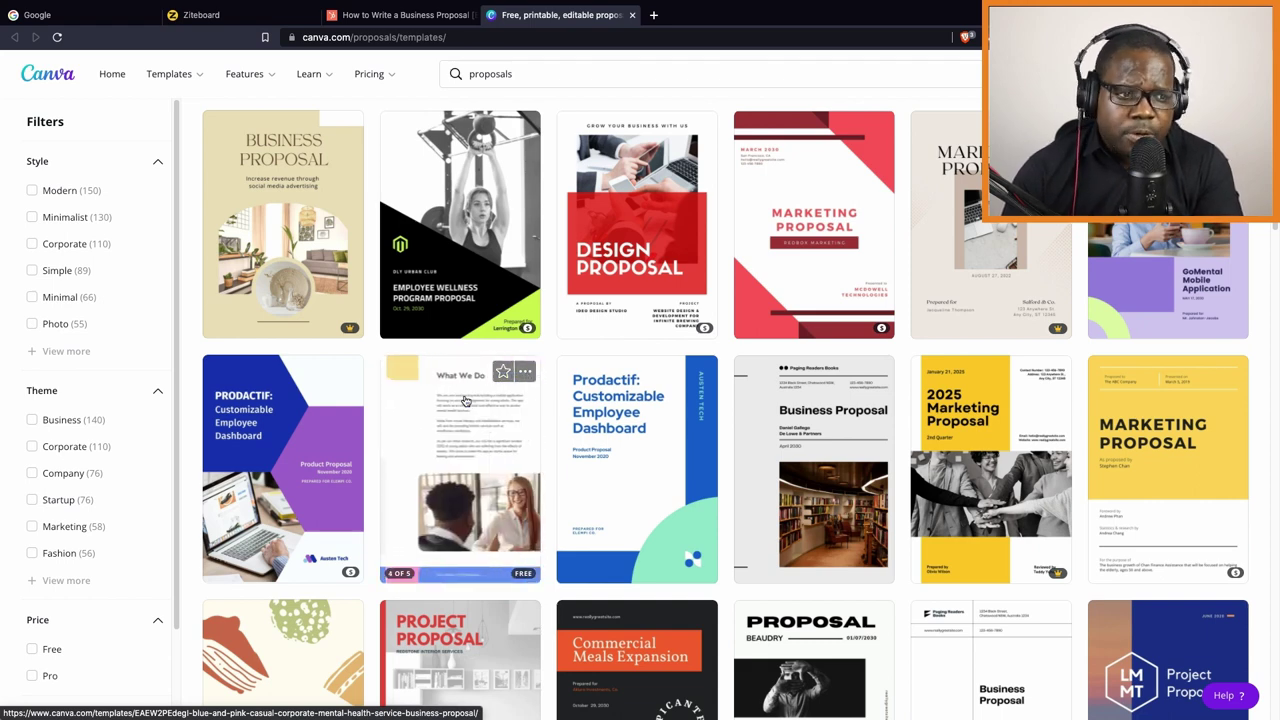
scroll(517, 347, "down", 2)
scroll(517, 347, "down", 1)
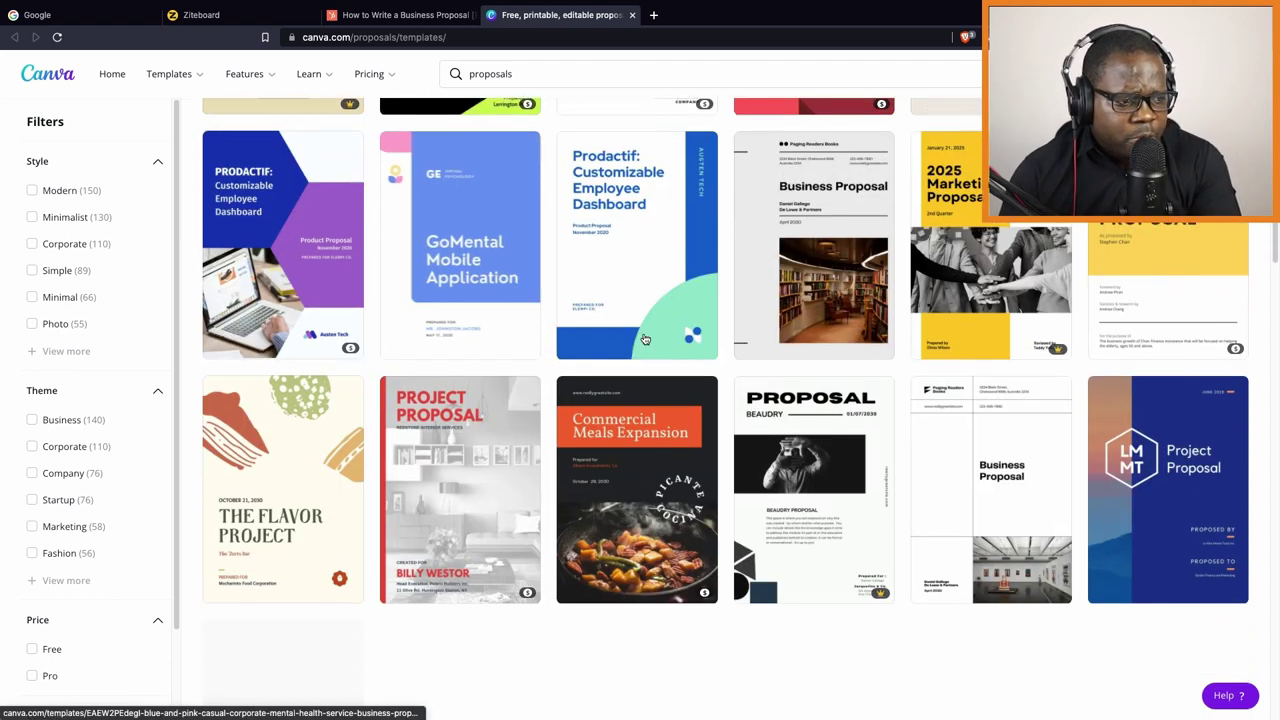
scroll(551, 358, "up", 10)
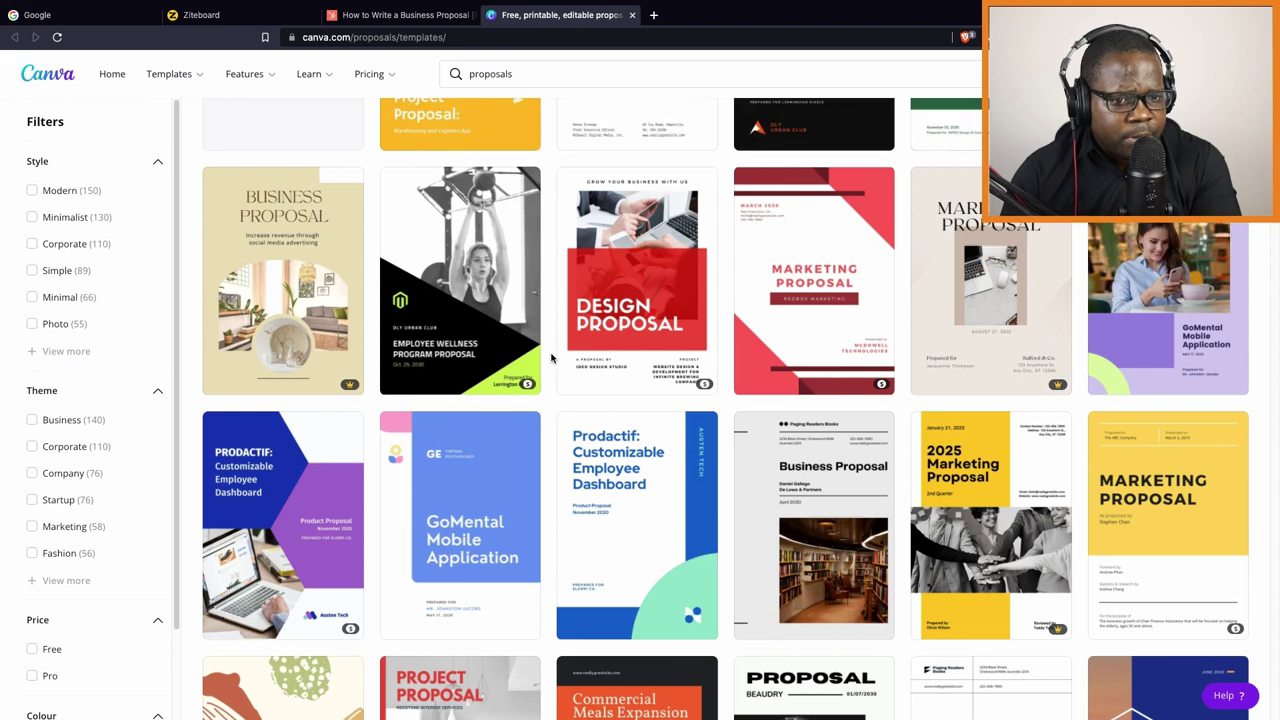
scroll(551, 358, "up", 1)
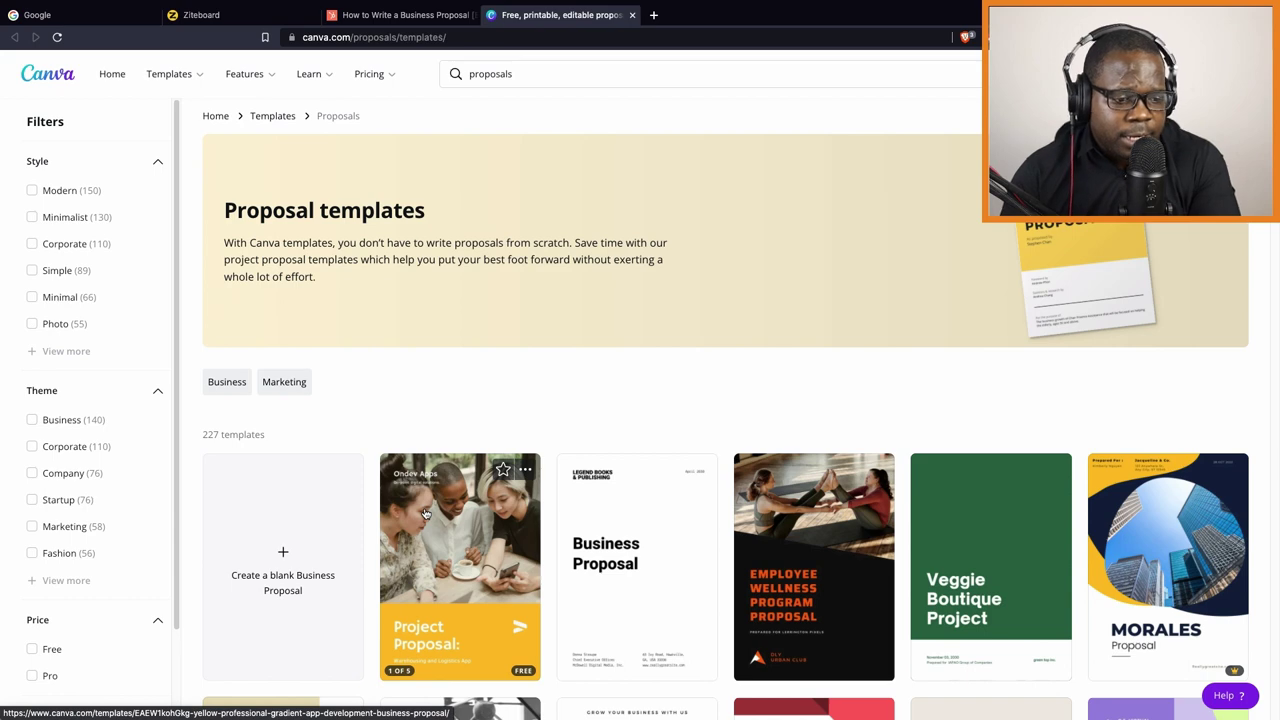
scroll(425, 513, "down", 2)
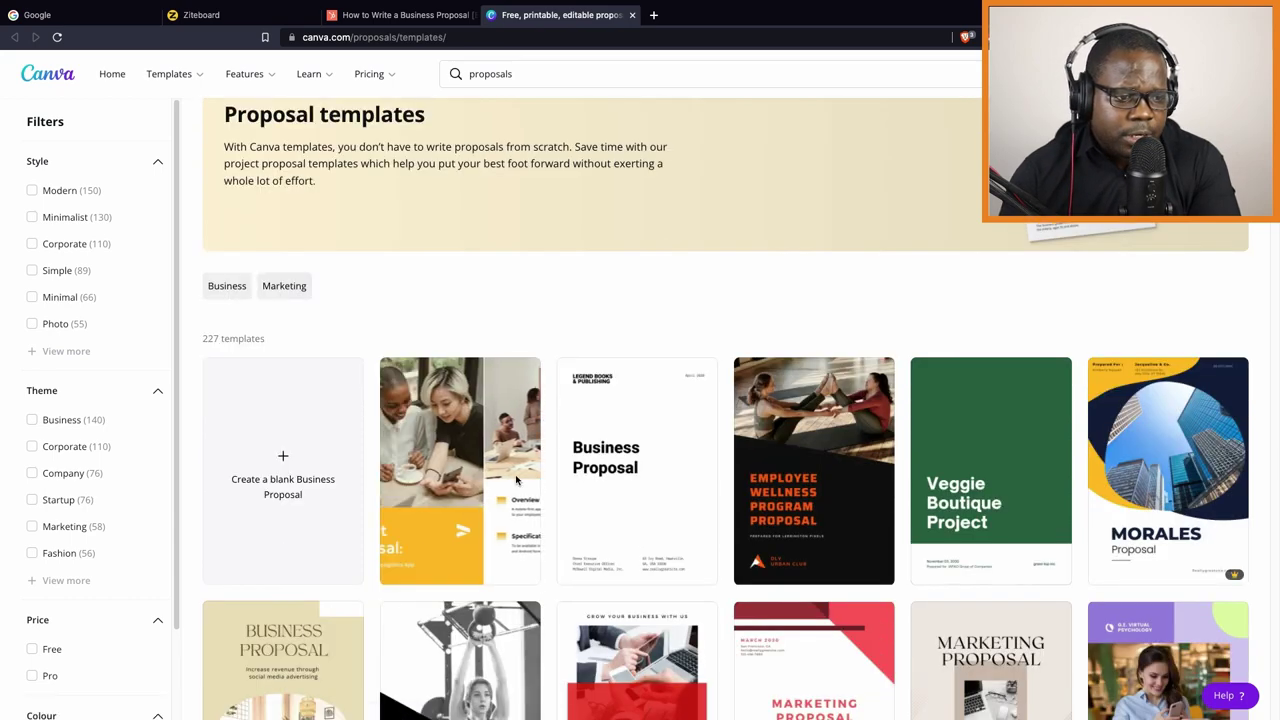
left_click(299, 443)
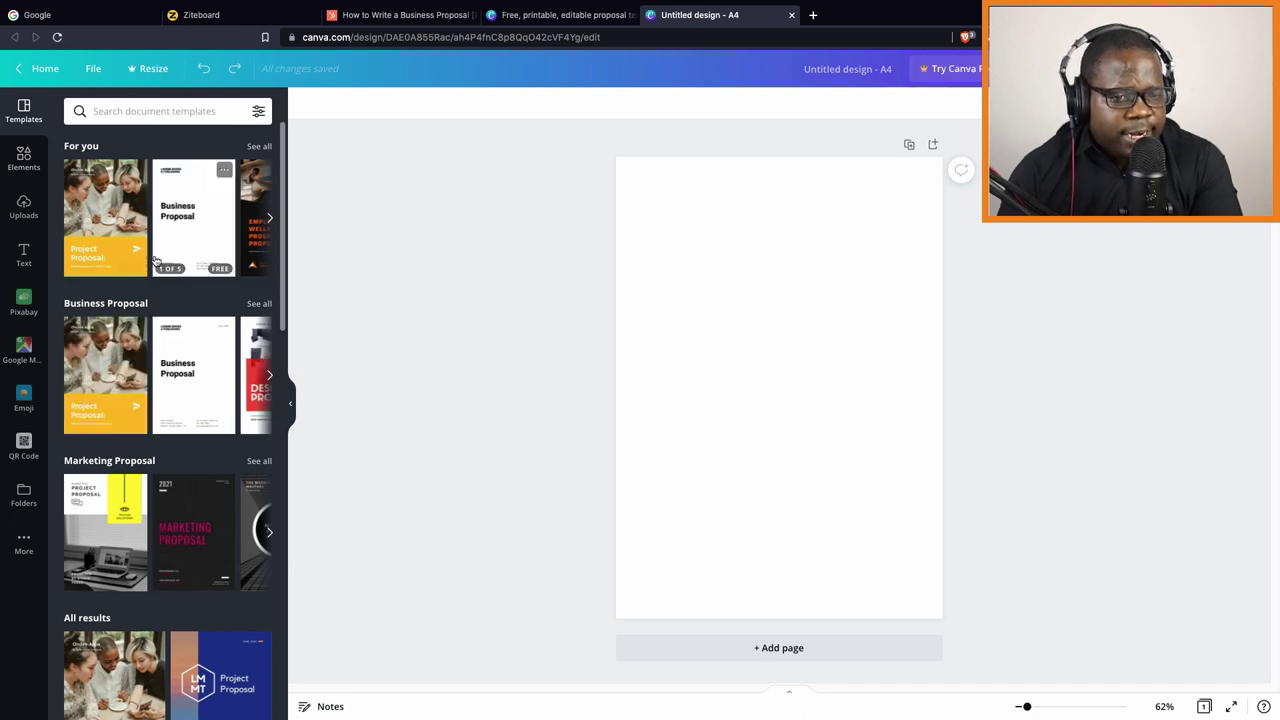
left_click(112, 203)
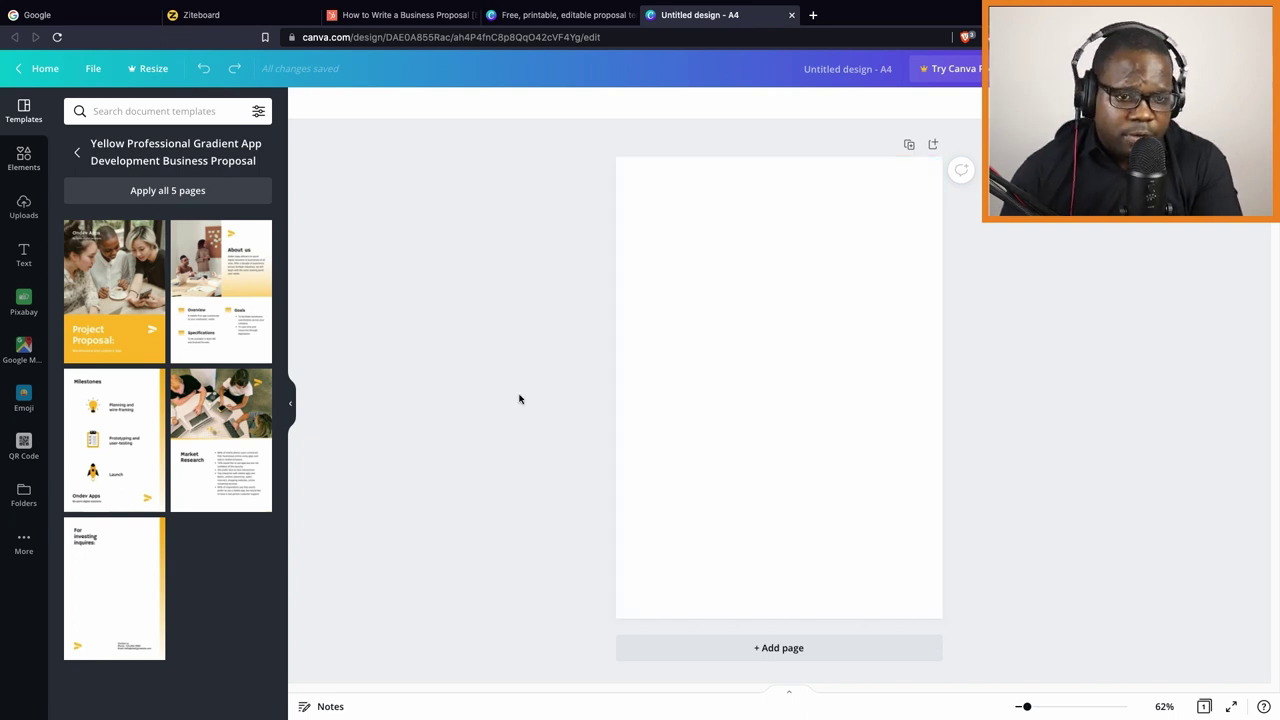
Apply the Ondev Apps 'Project Proposal: Warehousing and Logistics App' cover to page 1.
left_click(131, 266)
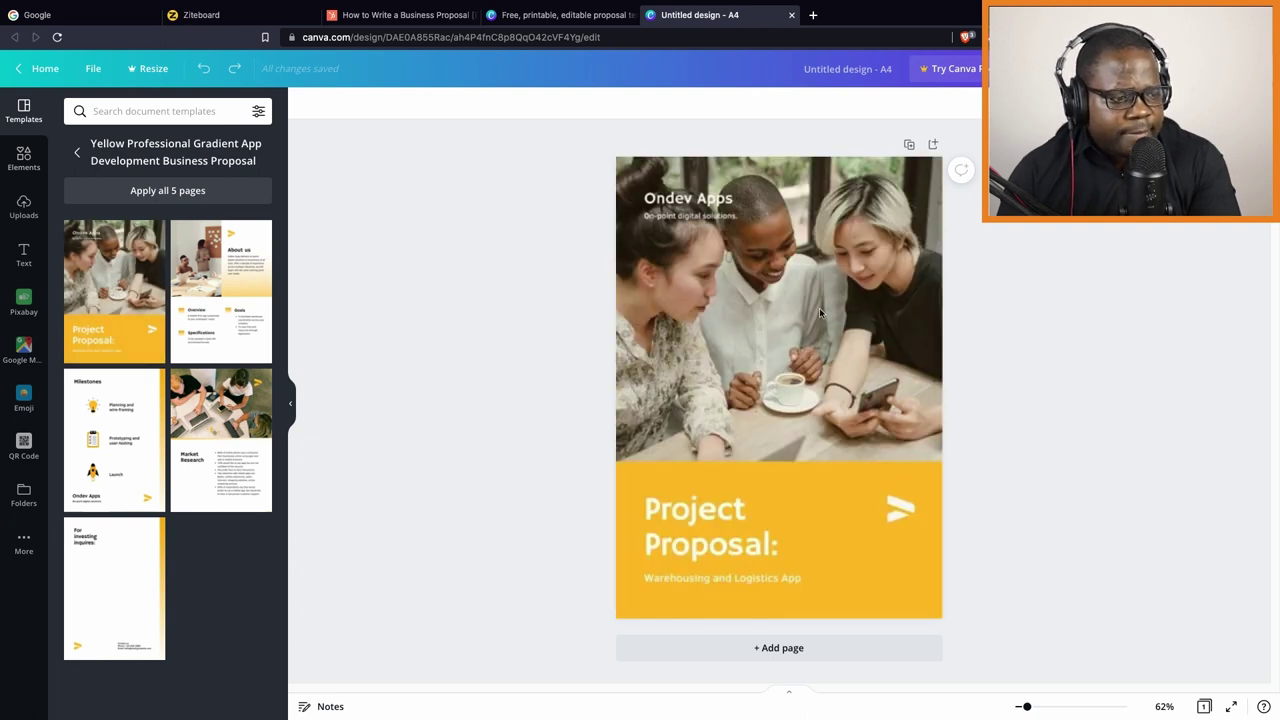
left_click(700, 324)
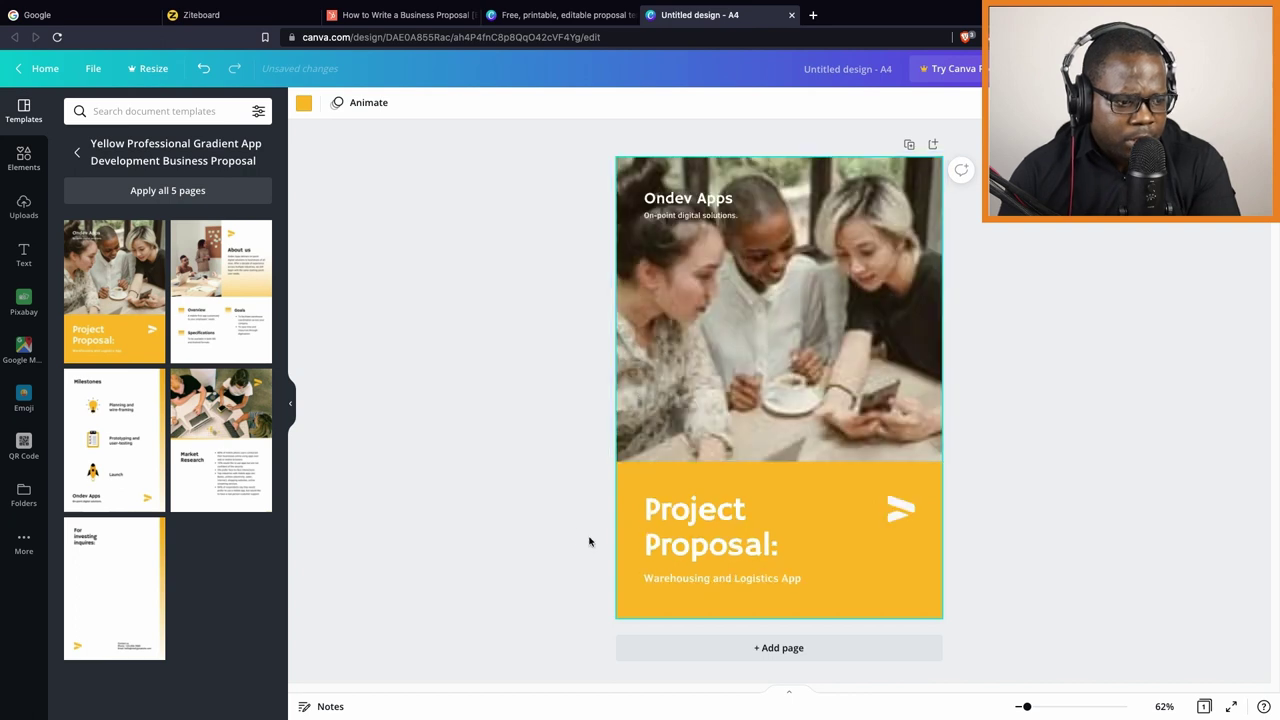
left_click(589, 541)
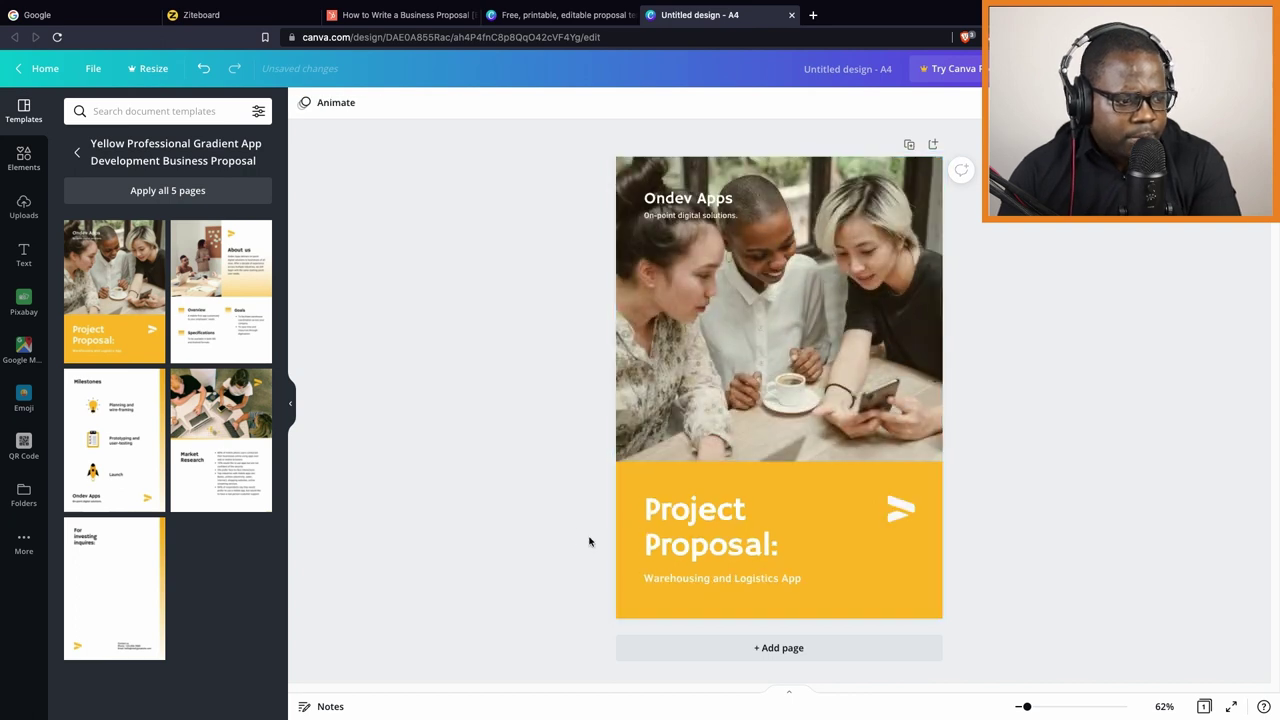
Add a second page and fill it with the template's About us layout.
left_click(676, 648)
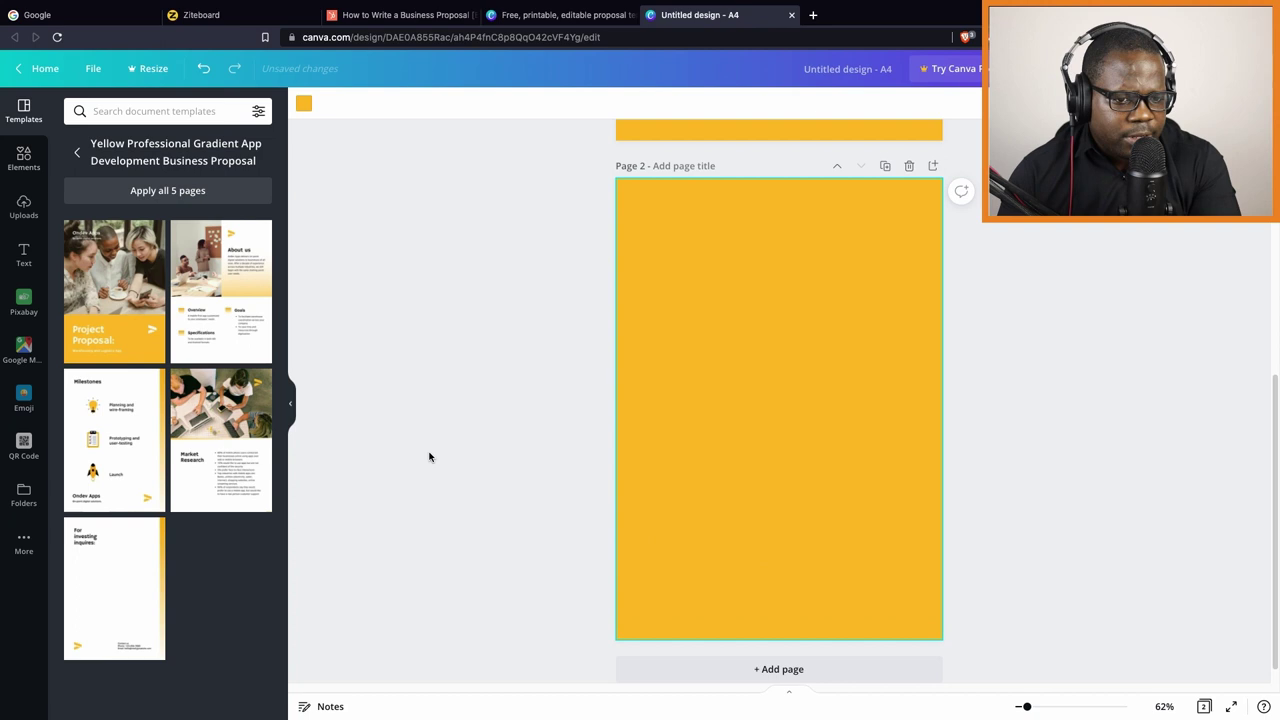
left_click(253, 318)
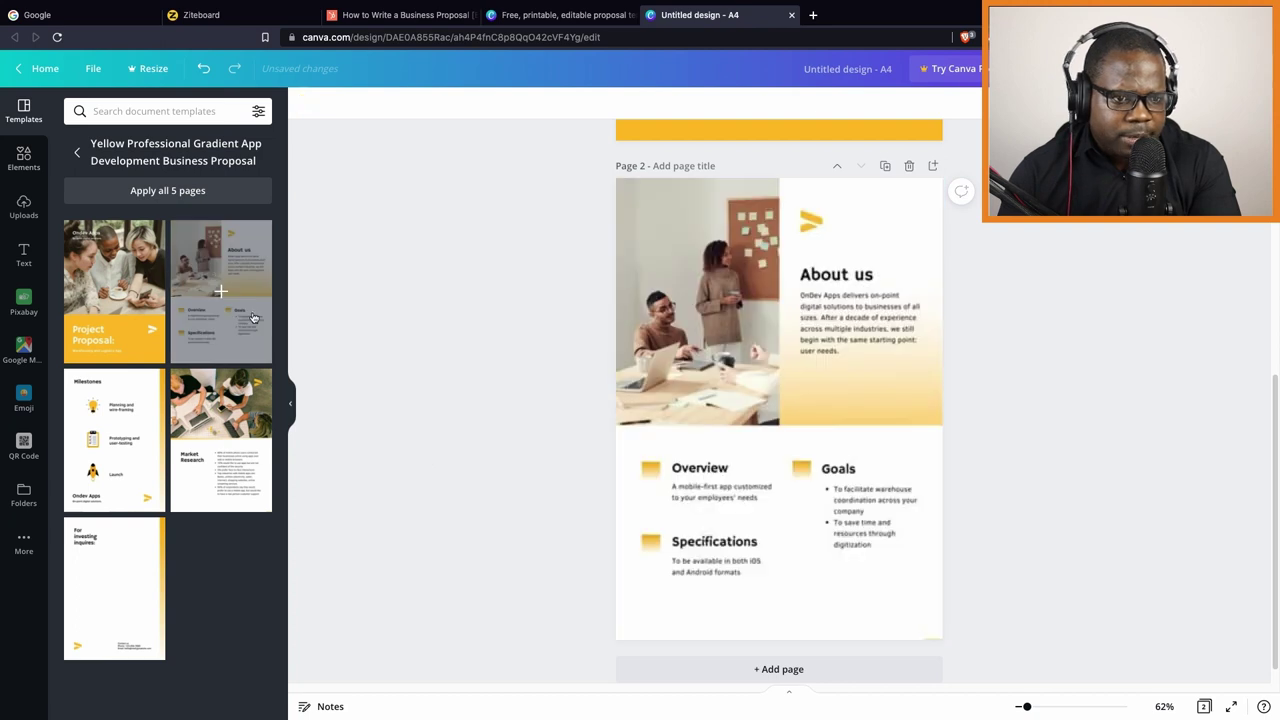
left_click(777, 370)
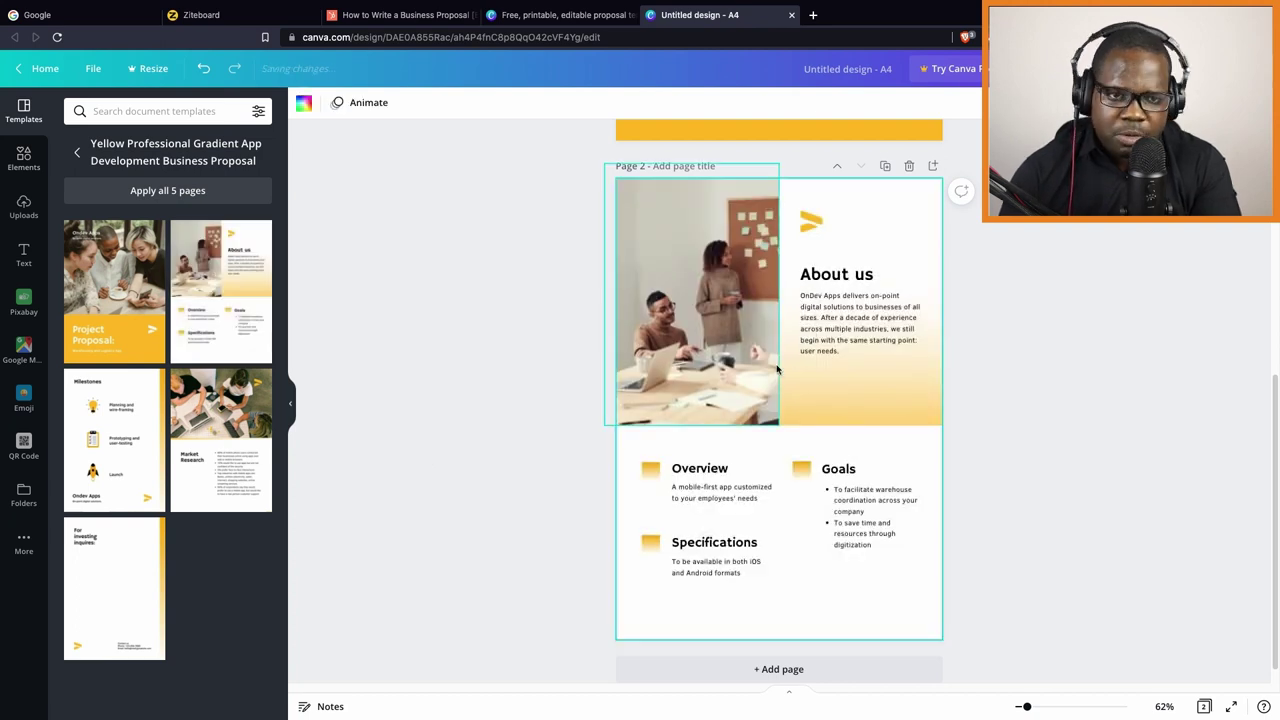
Search Pixabay for 'music' and drop the piano-keys image into the About us photo frame.
left_click(24, 300)
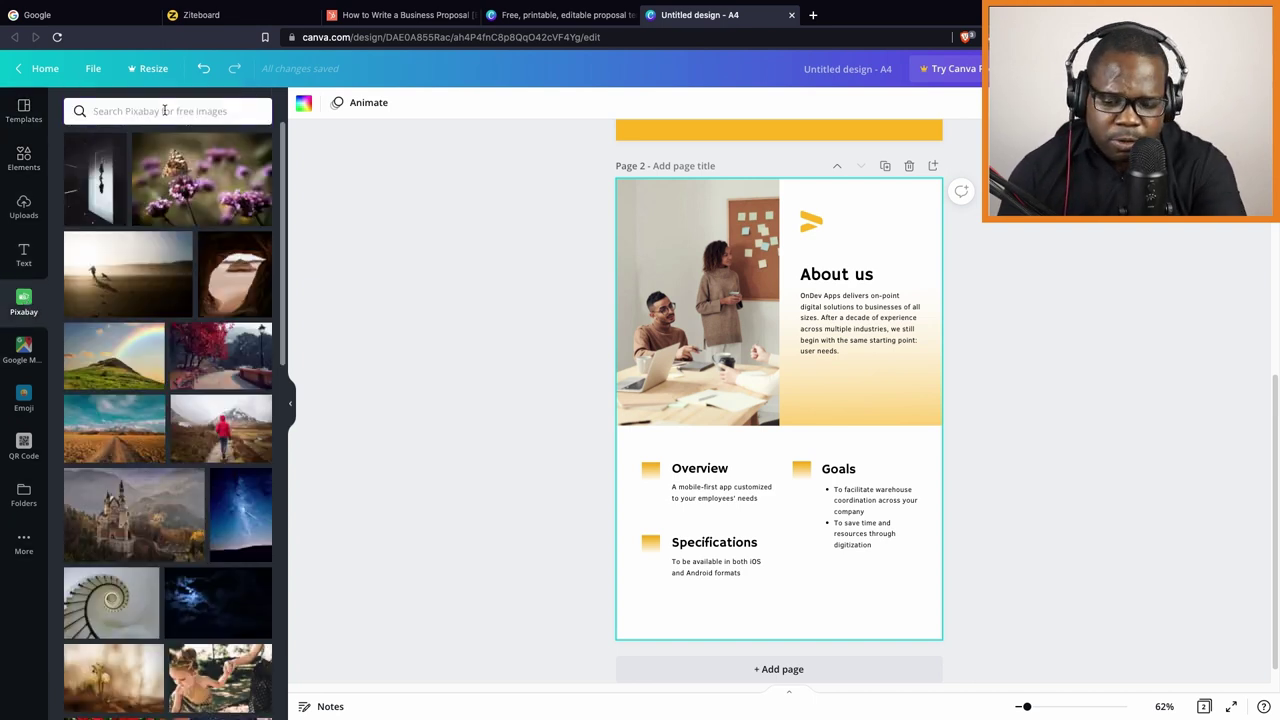
type("mus")
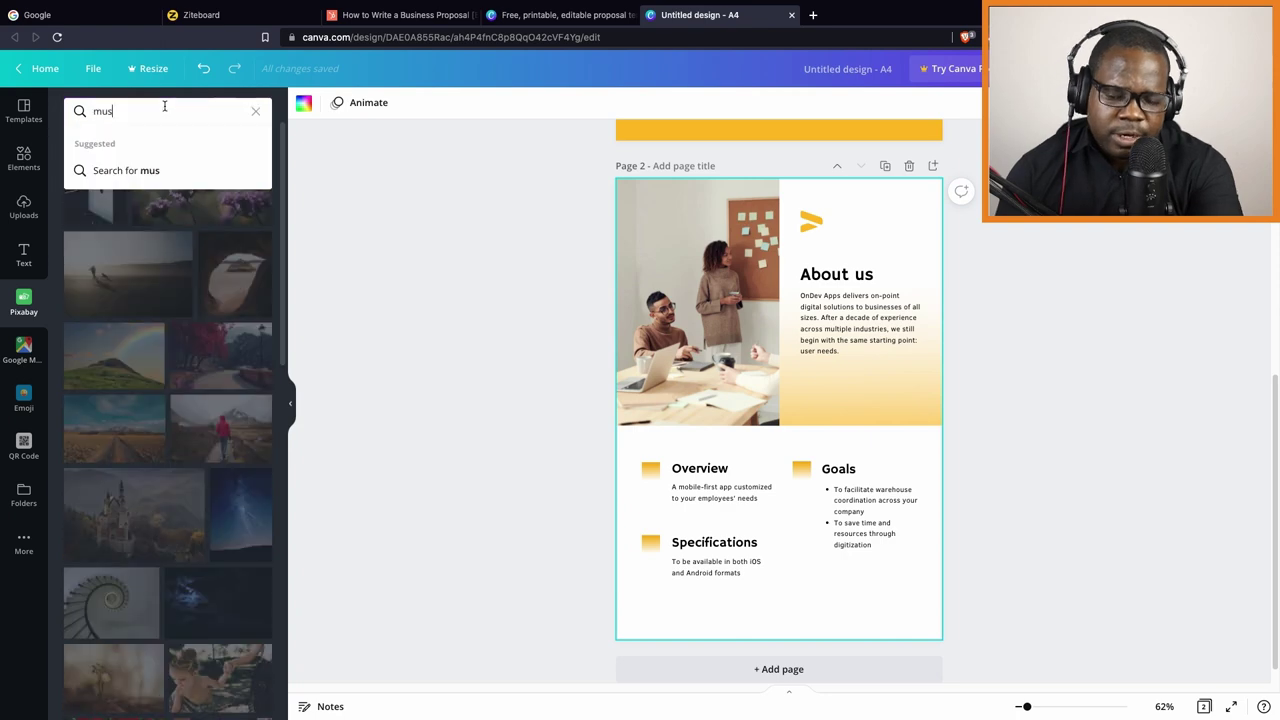
type("ic")
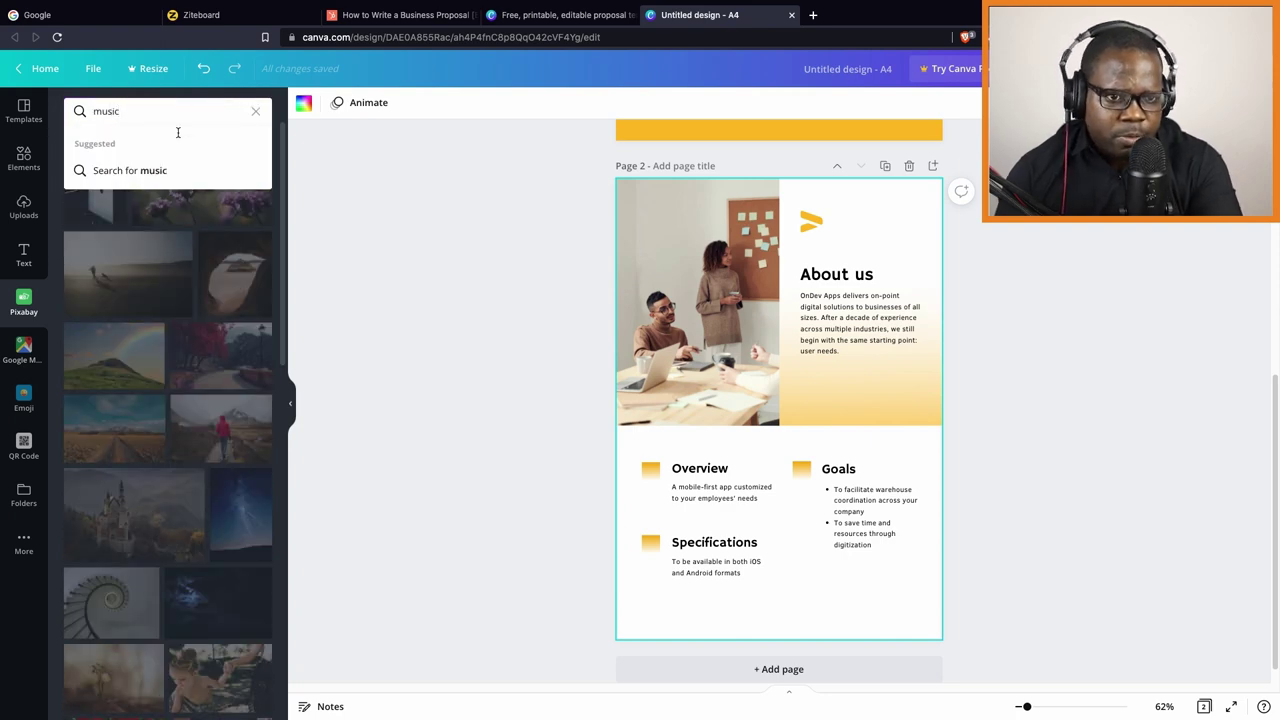
key("Return")
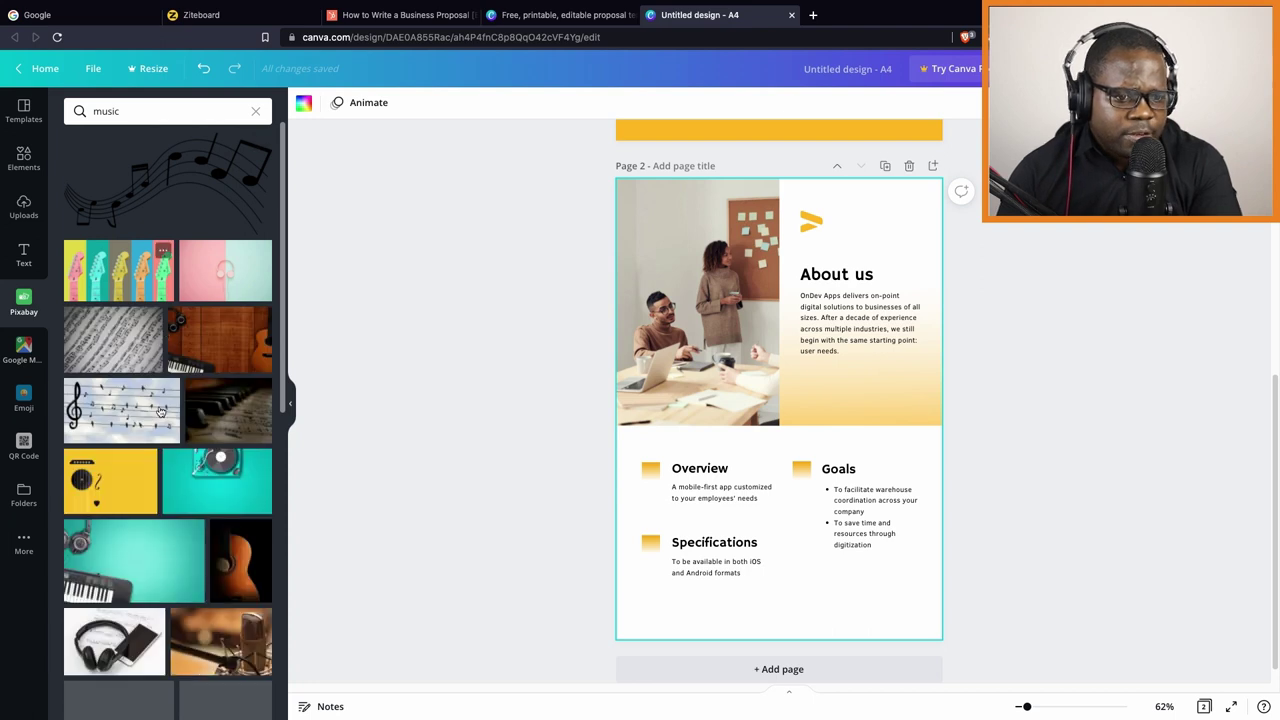
scroll(160, 411, "down", 2)
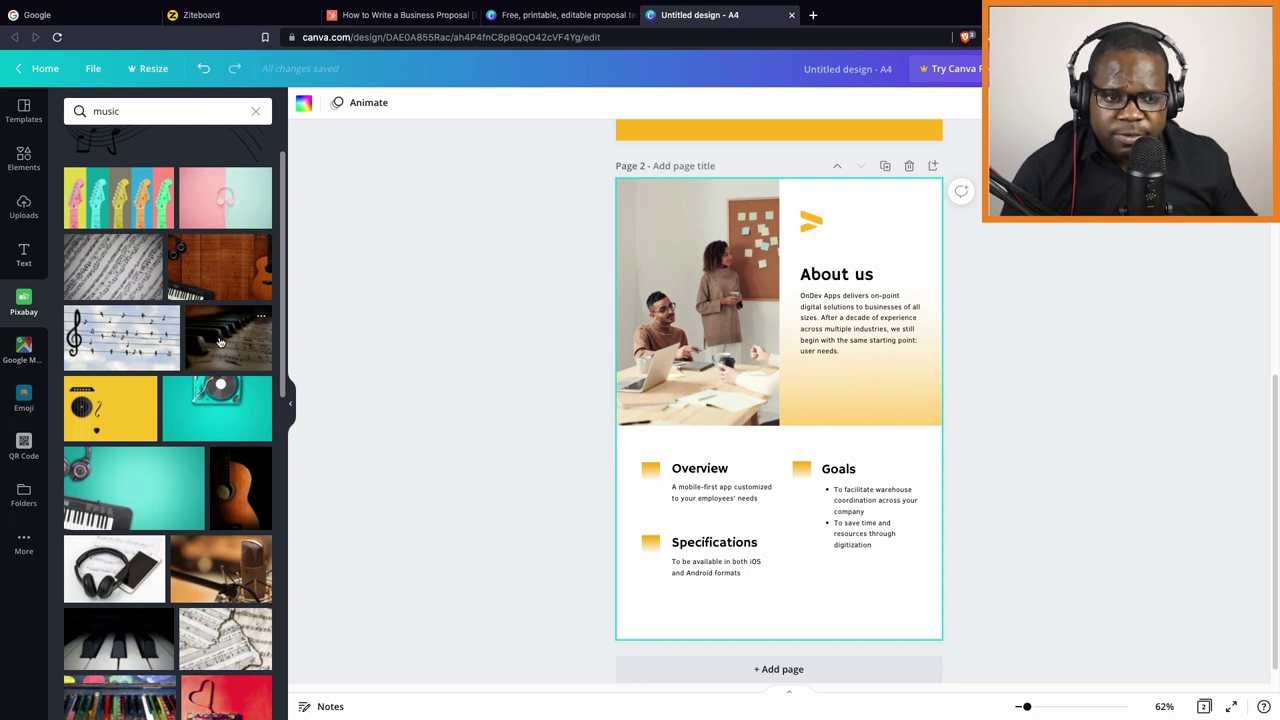
left_click_drag(220, 342, 725, 305)
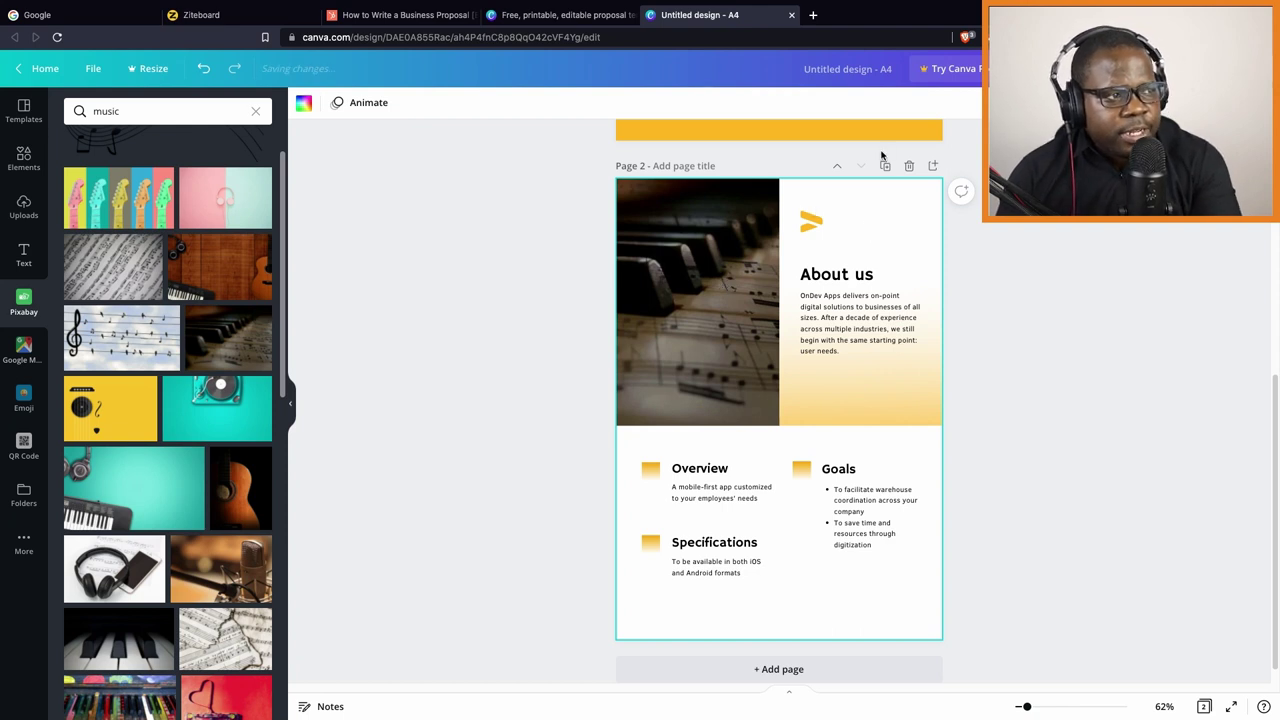
scroll(845, 312, "down", 1)
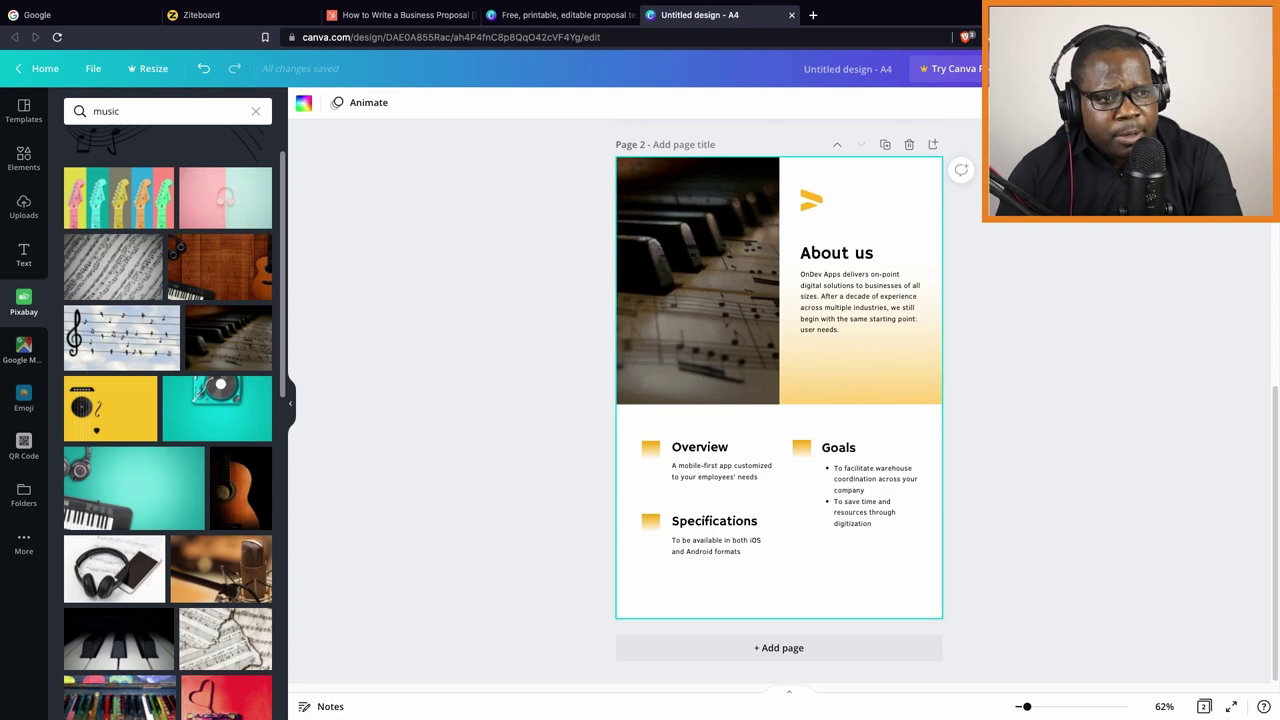
Check the document colours and list the Yellow Professional Gradient template's pages.
scroll(694, 243, "up", 5)
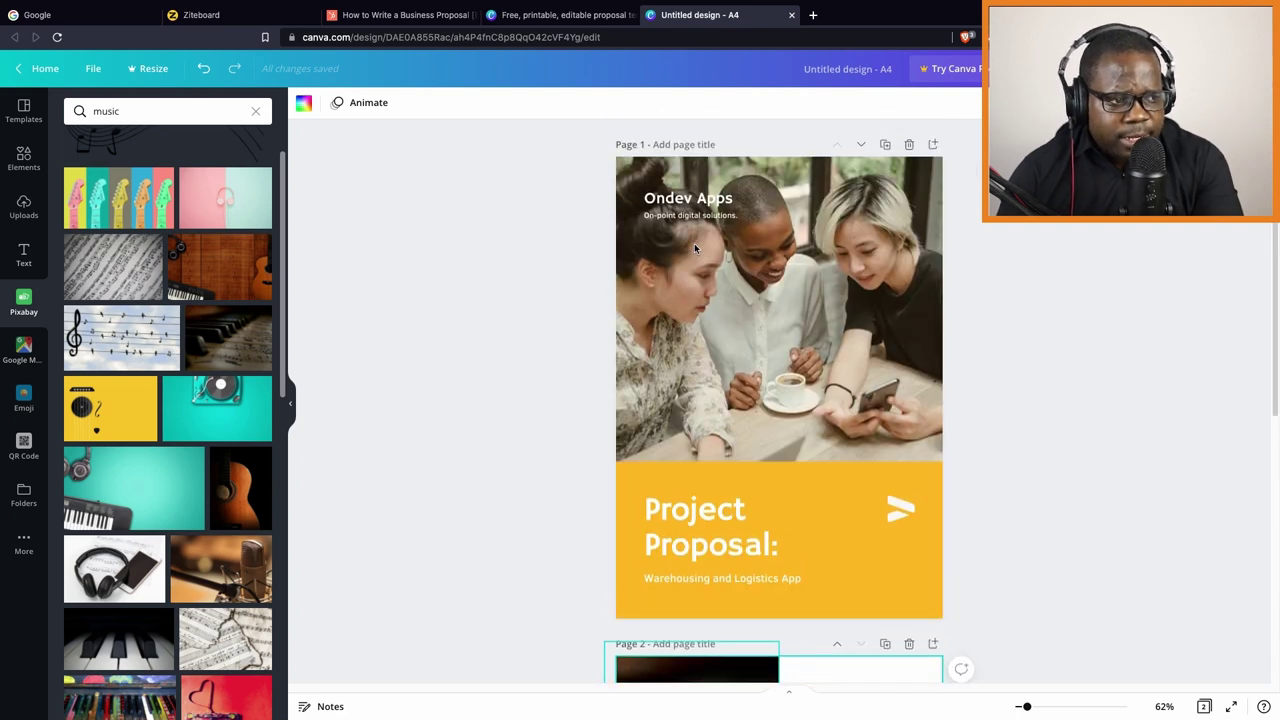
left_click(303, 104)
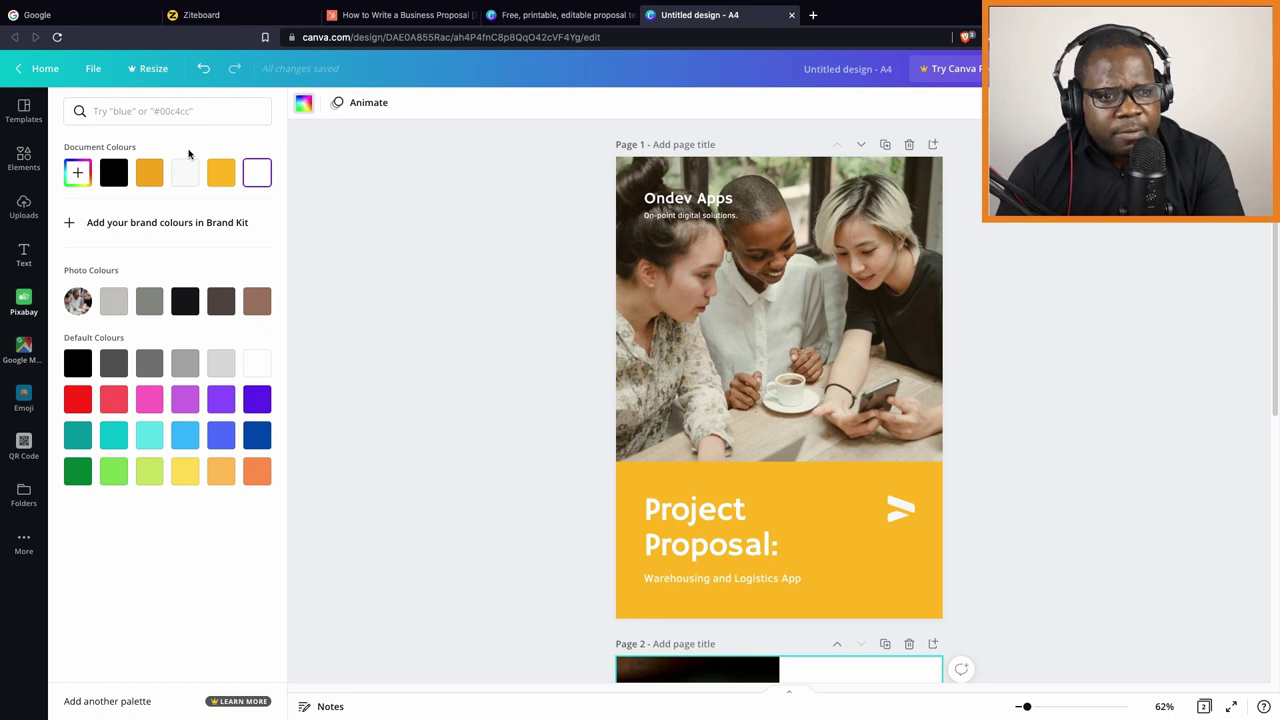
left_click(24, 112)
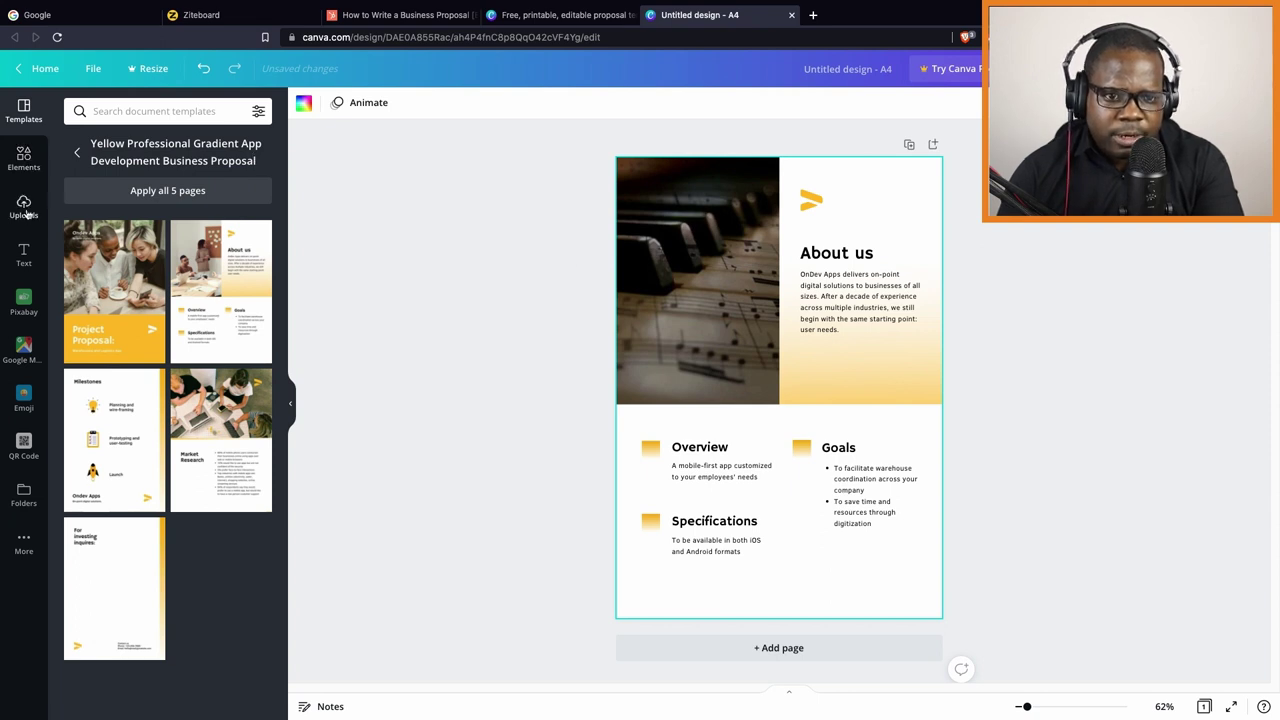
Apply the Black Minimalist template's LEGEND BOOKS & PUBLISHING cover, dated April 2030, to the page.
left_click(78, 155)
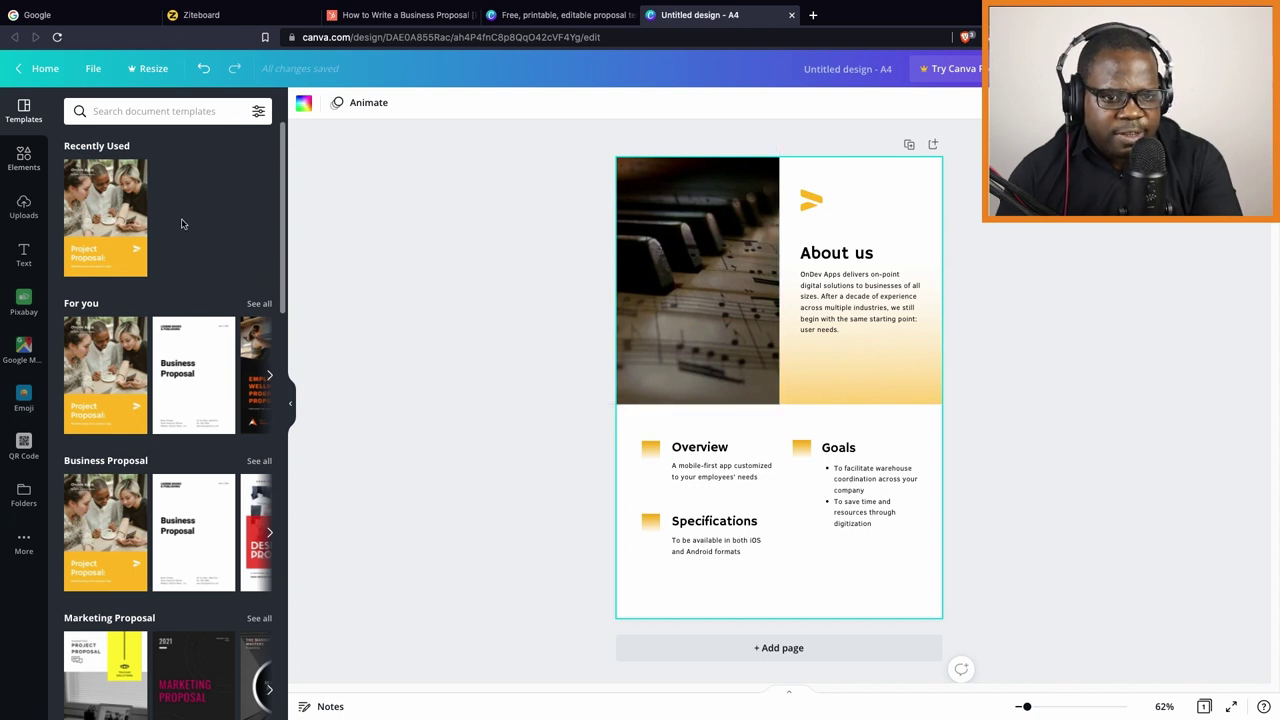
left_click(210, 399)
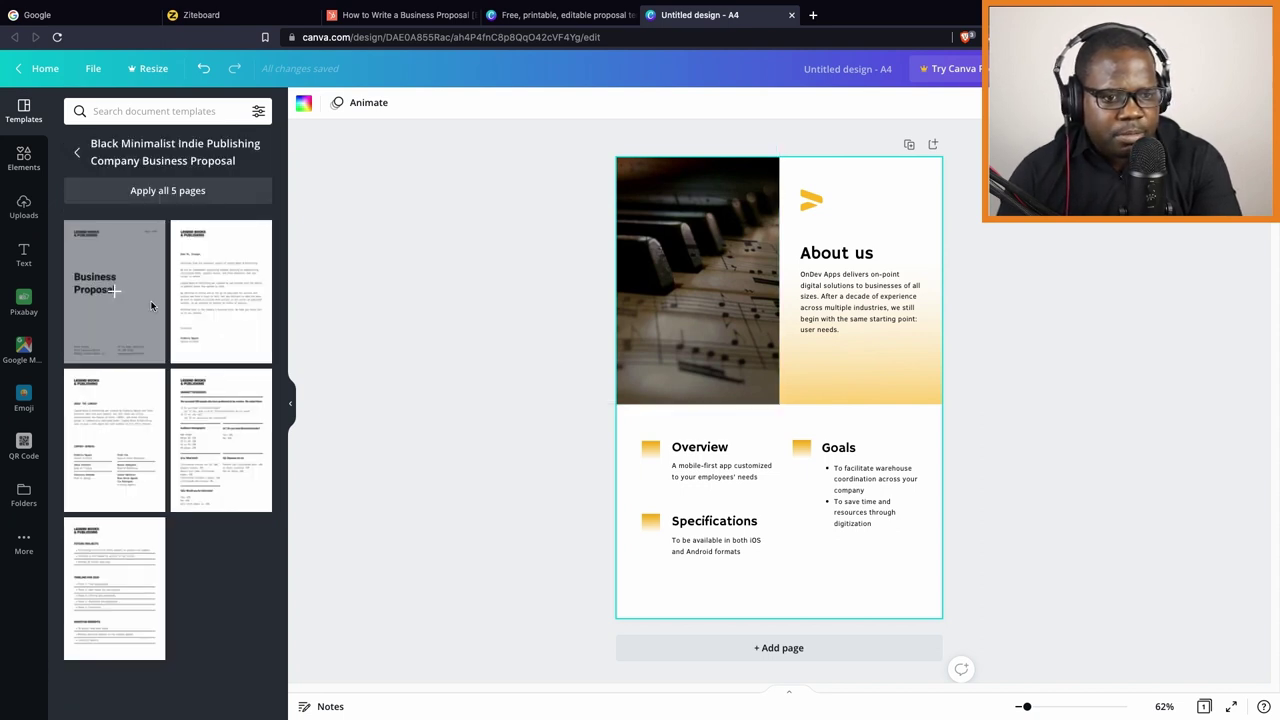
left_click(112, 295)
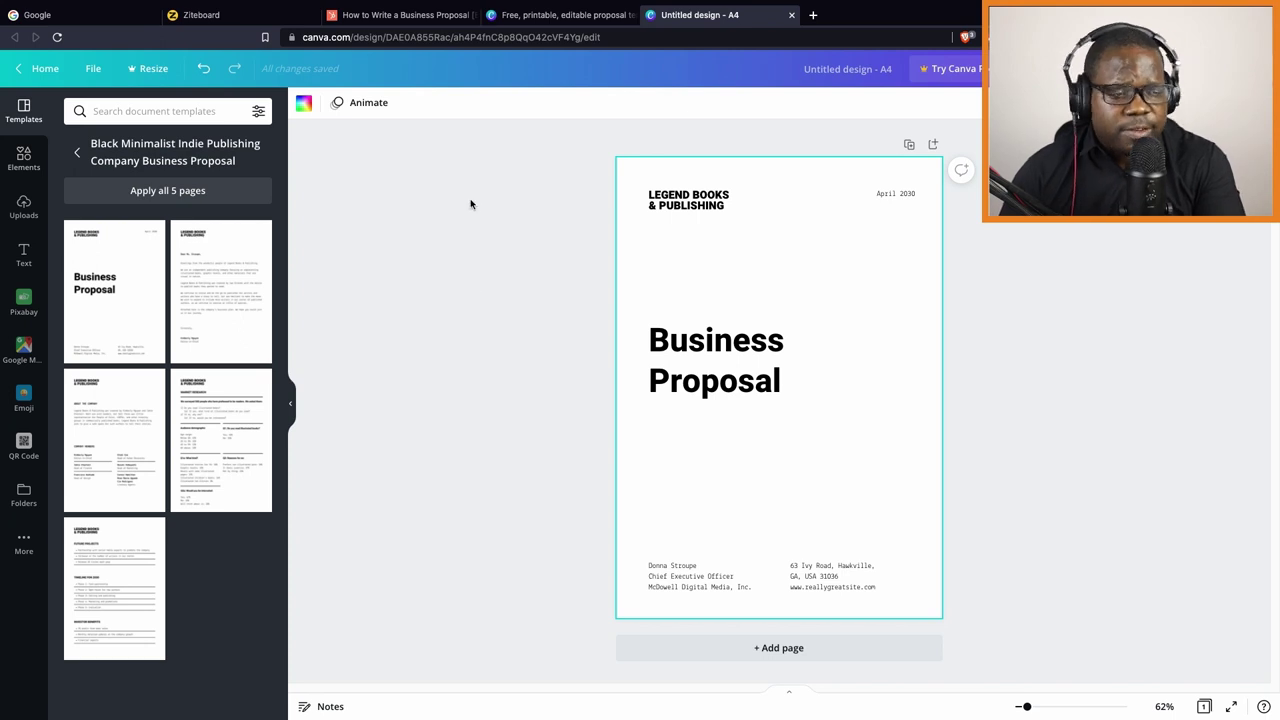
Glance at the HubSpot proposal article and Canva template gallery, ending on the Ziteboard sketch.
left_click(250, 20)
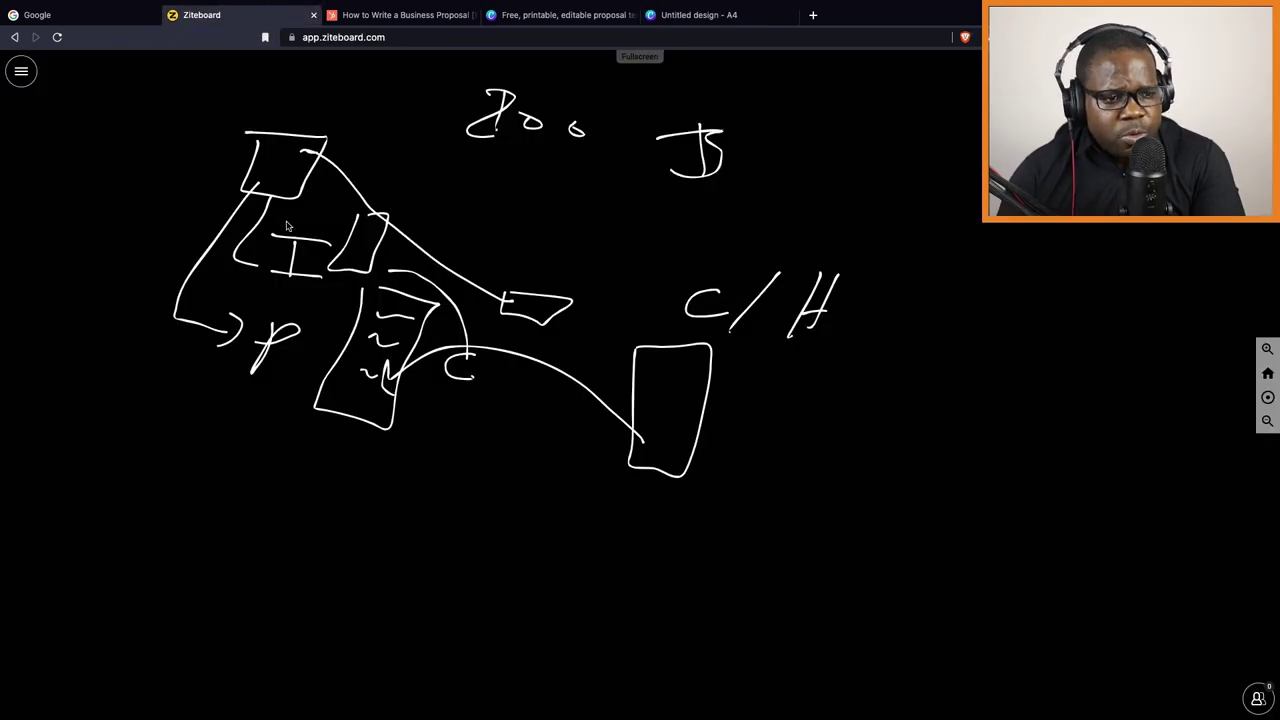
left_click(370, 20)
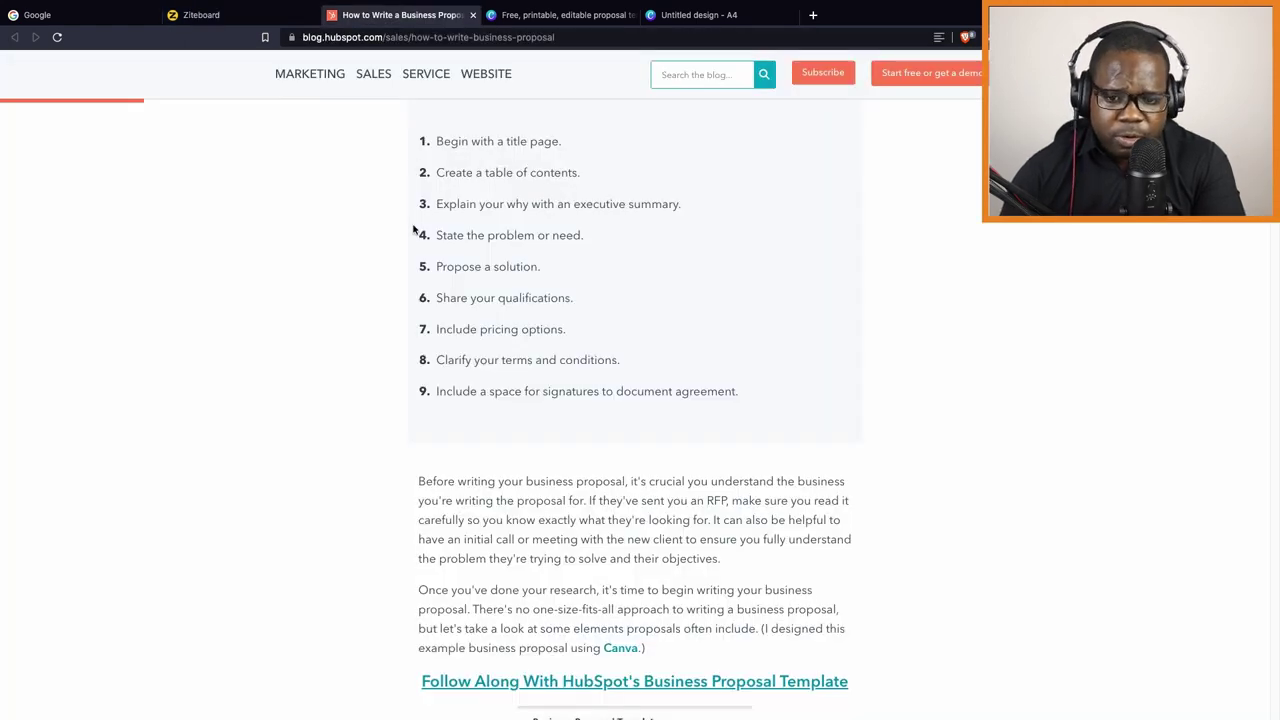
left_click(560, 15)
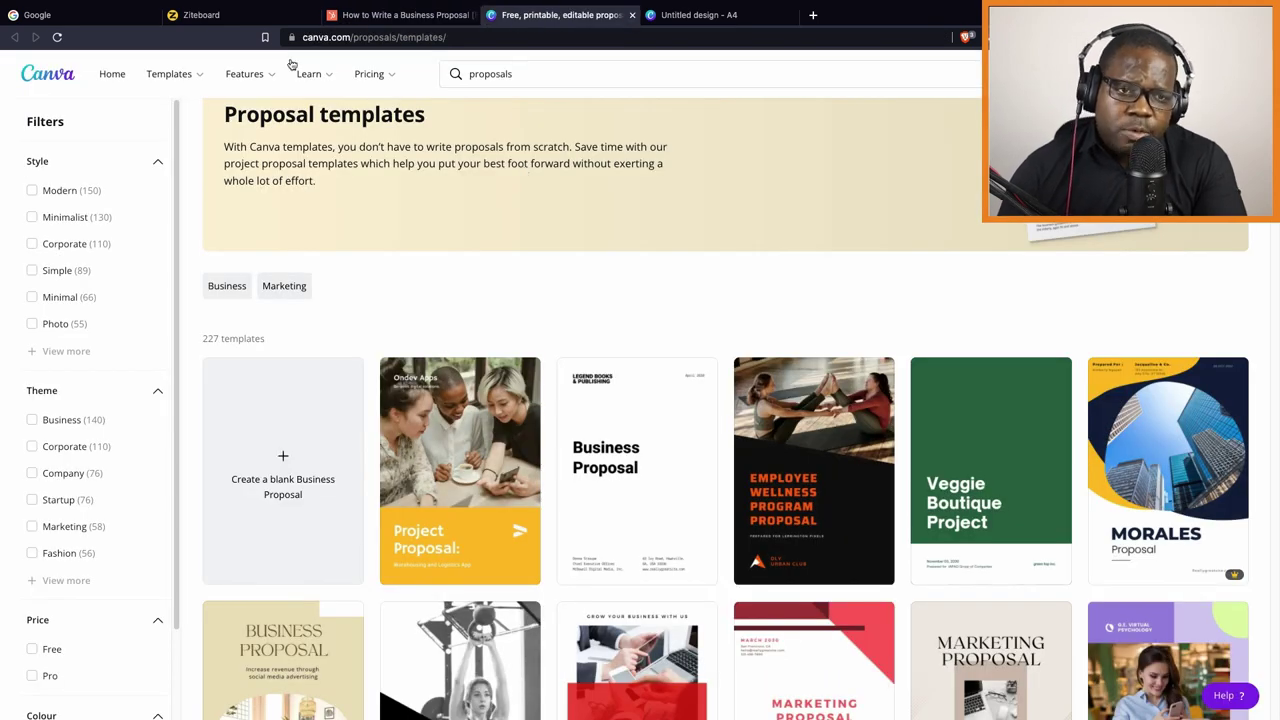
left_click(260, 14)
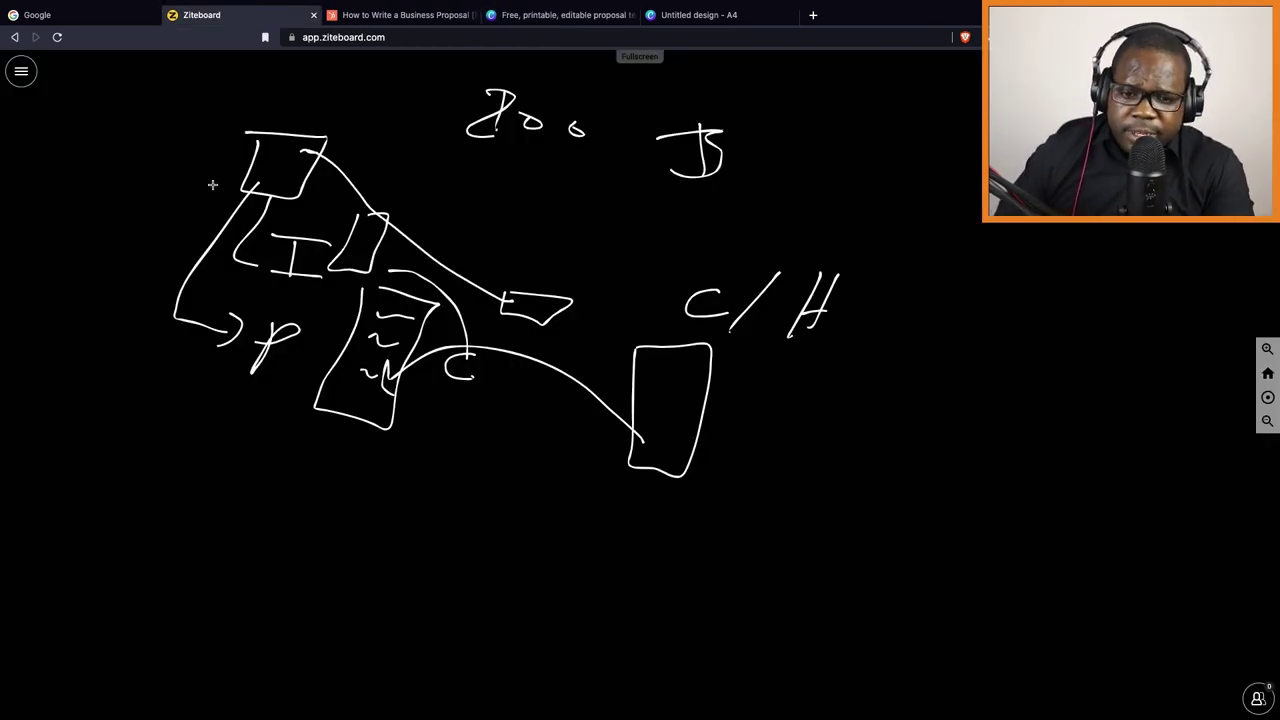